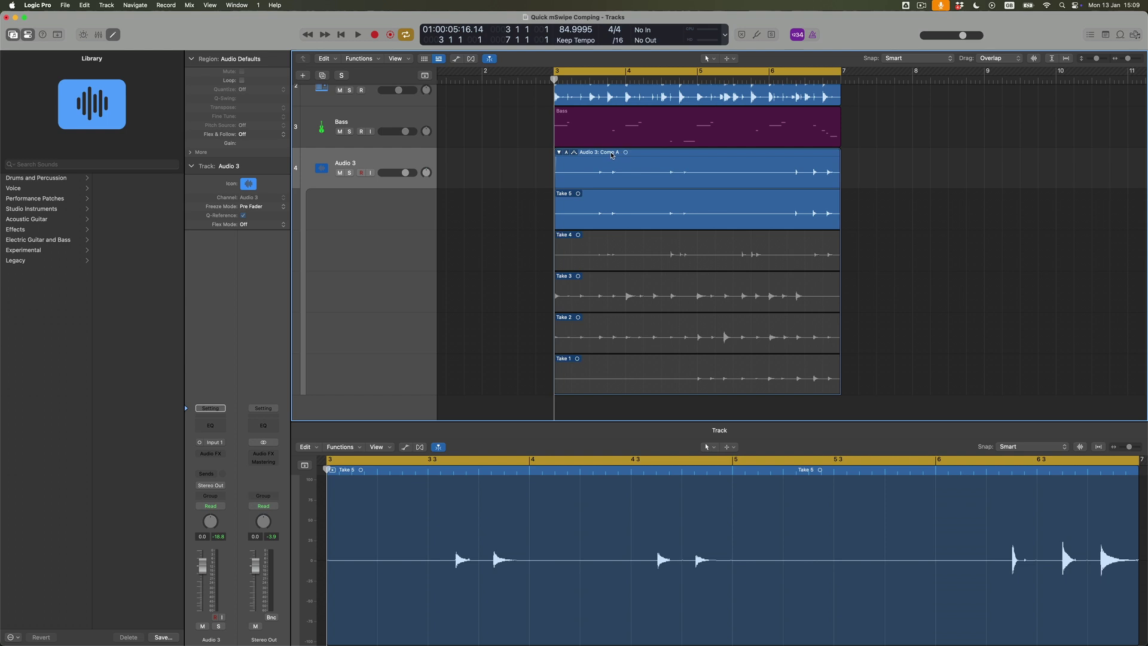
# Collapse the Audio 3 take folder and rename the track as Violin.
pyautogui.click(559, 153)
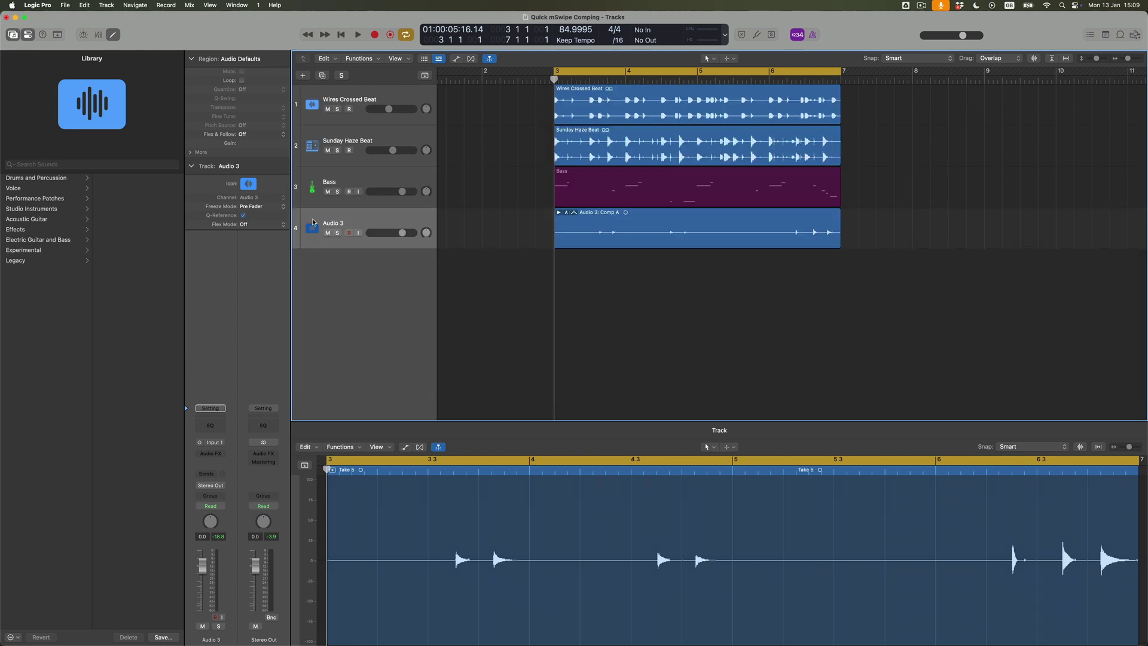
pyautogui.doubleClick(334, 225)
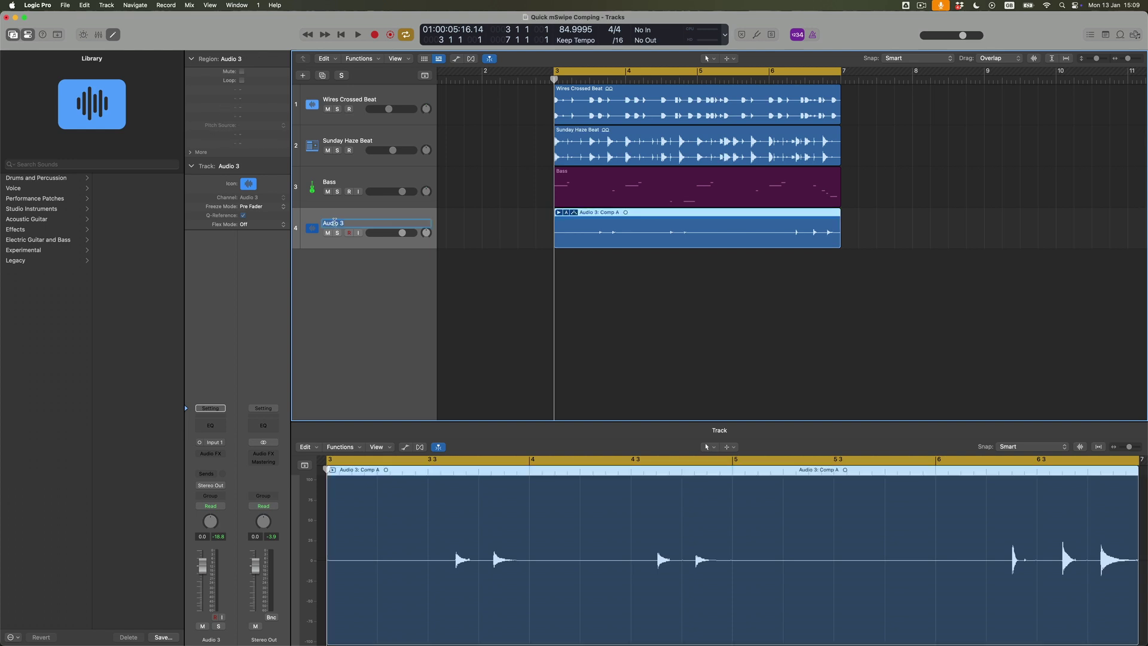
pyautogui.write('Violin')
pyautogui.press('Return')
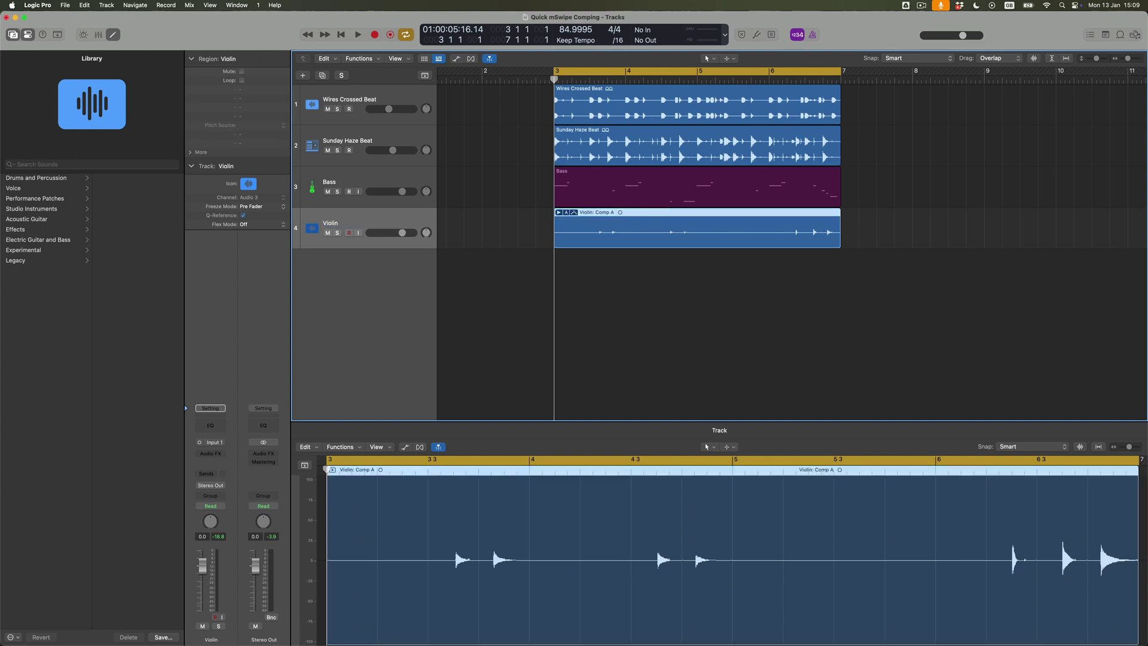
# Expand the violin take folder and select all of Take 2 for the comp.
pyautogui.click(559, 213)
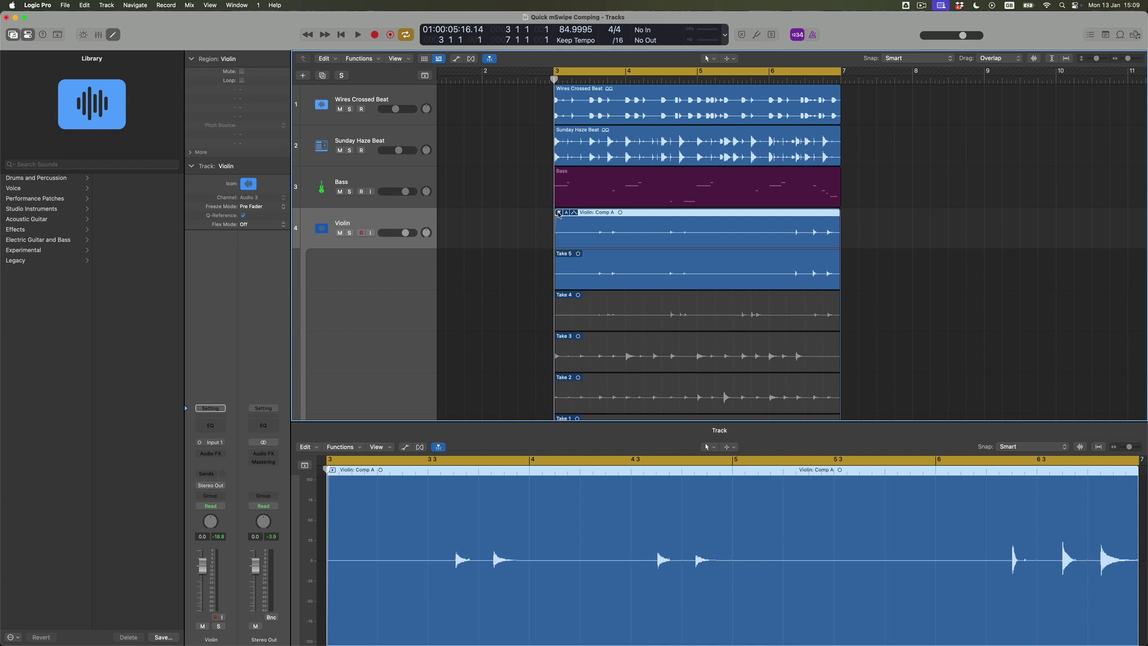
pyautogui.scroll(-3, 677, 288)
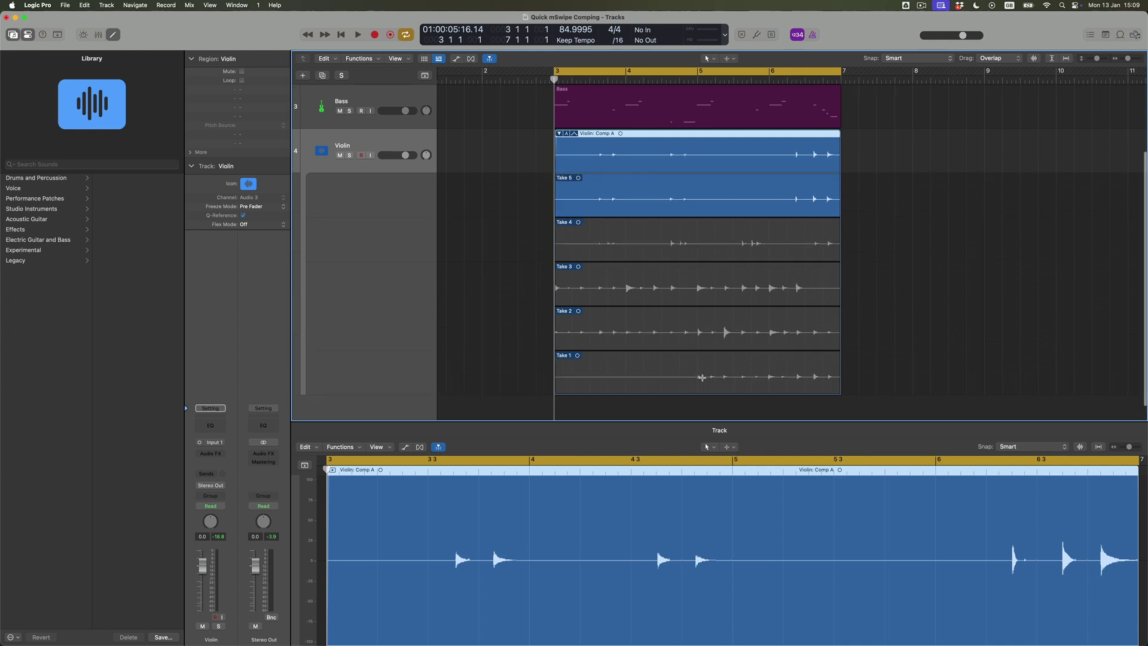
pyautogui.scroll(-2, 619, 340)
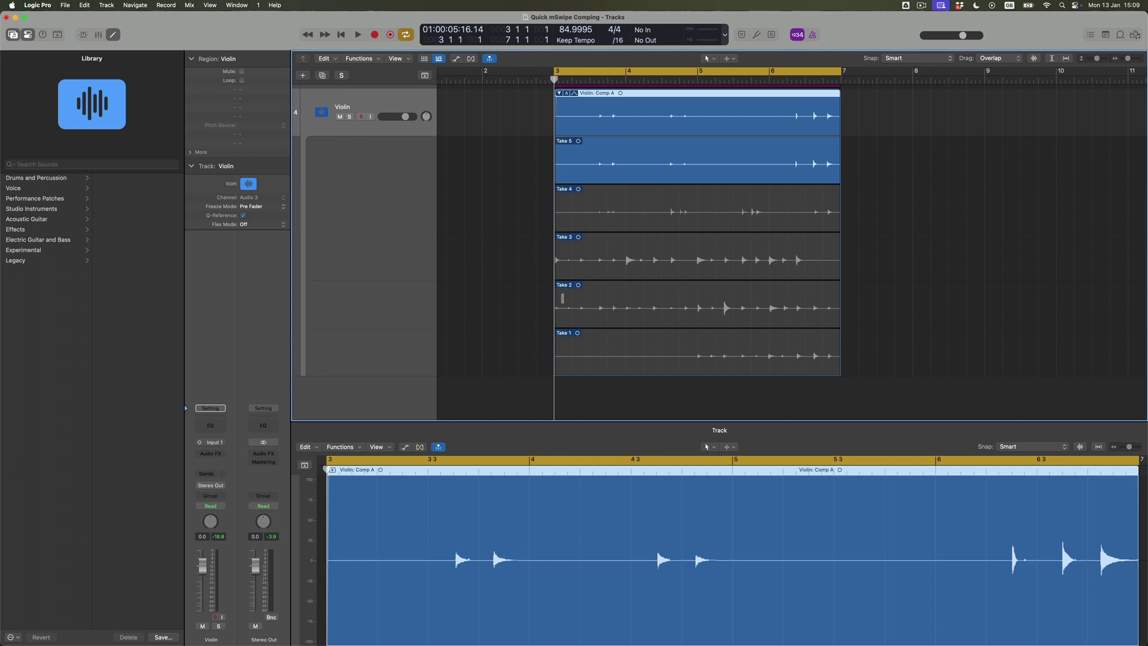
pyautogui.moveTo(561, 298); pyautogui.dragTo(840, 305)
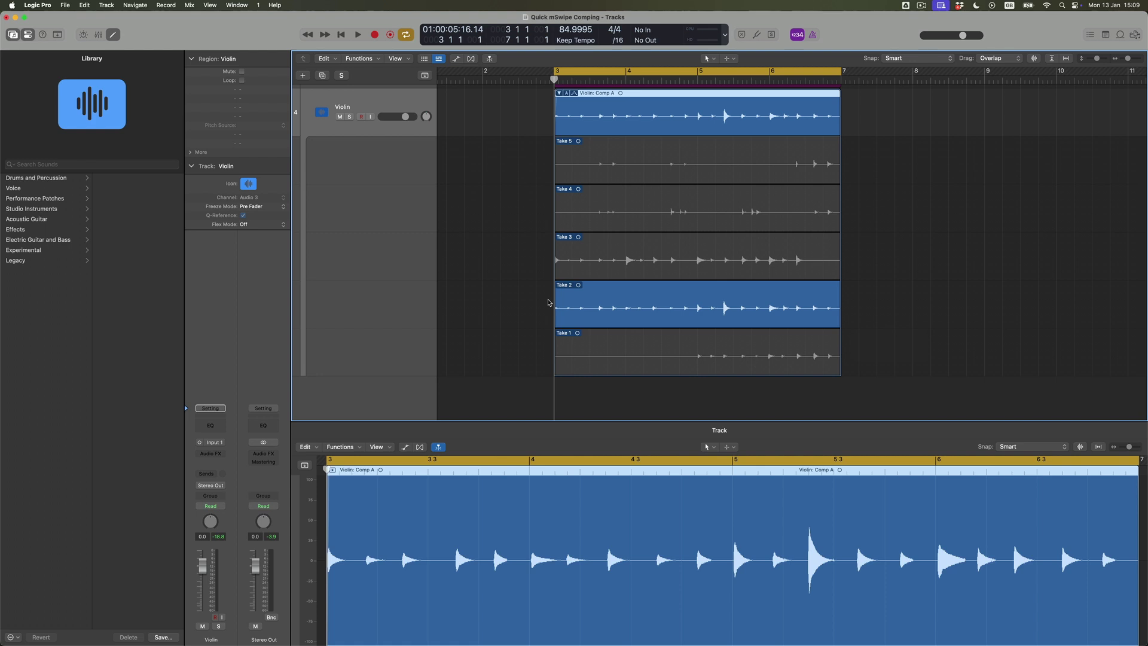
# Insert a mono Compressor on the Violin track, set it to the Studio FET model with make-up gain raised, and switch auto gain off.
pyautogui.click(211, 453)
pyautogui.moveTo(251, 464)
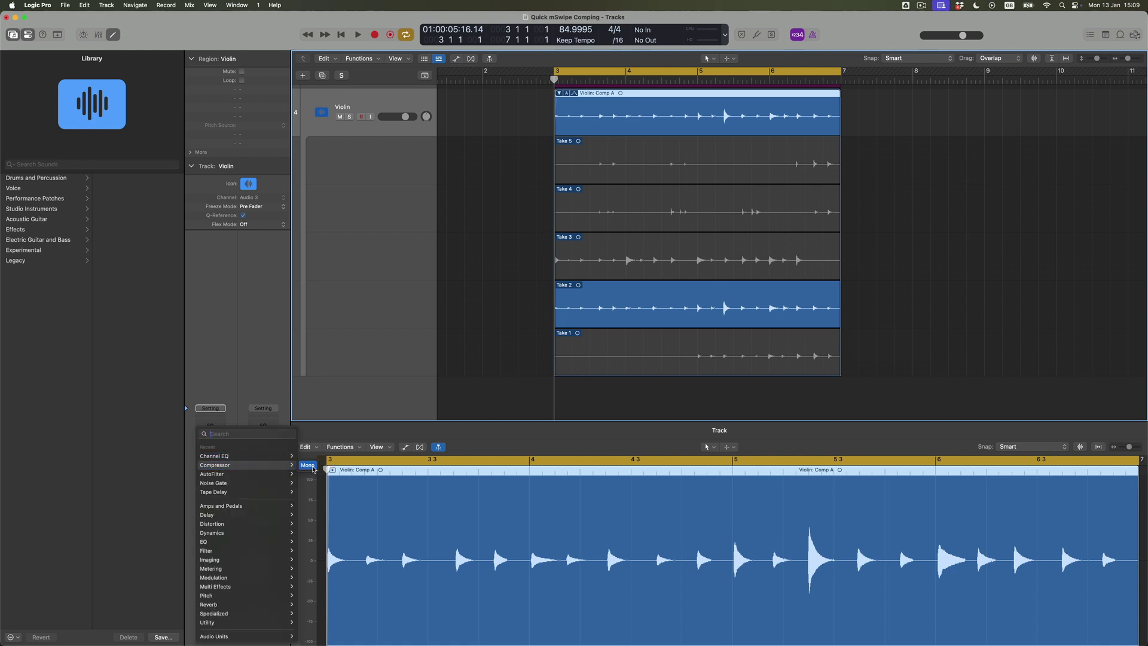
pyautogui.click(308, 465)
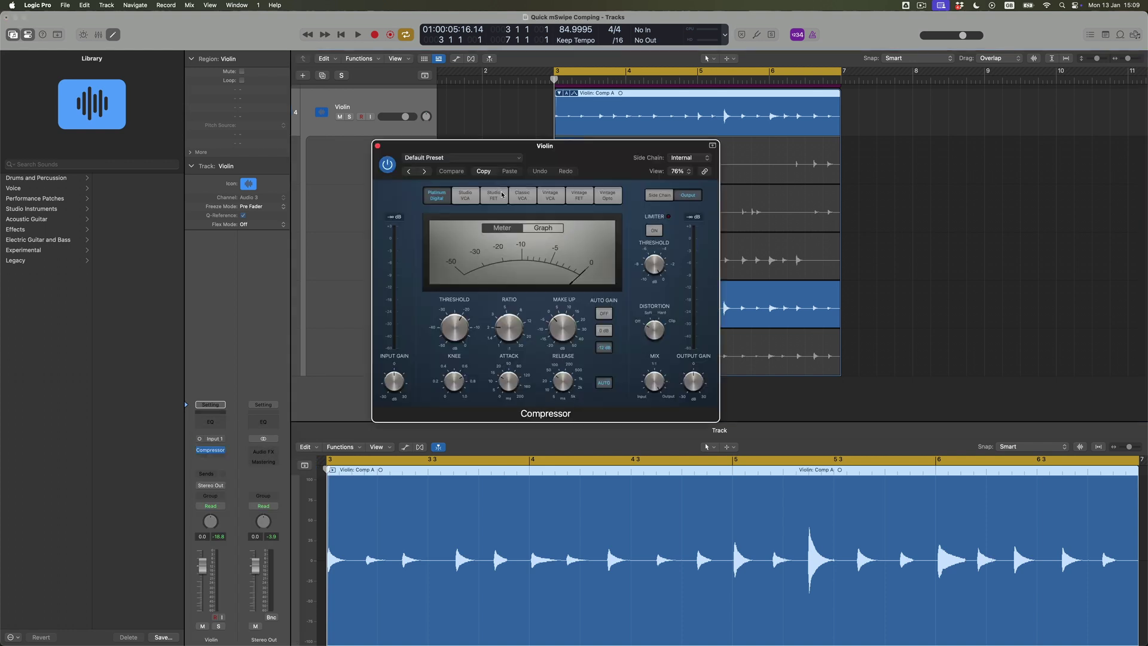
pyautogui.click(500, 195)
pyautogui.moveTo(467, 309); pyautogui.dragTo(560, 321)
pyautogui.click(604, 313)
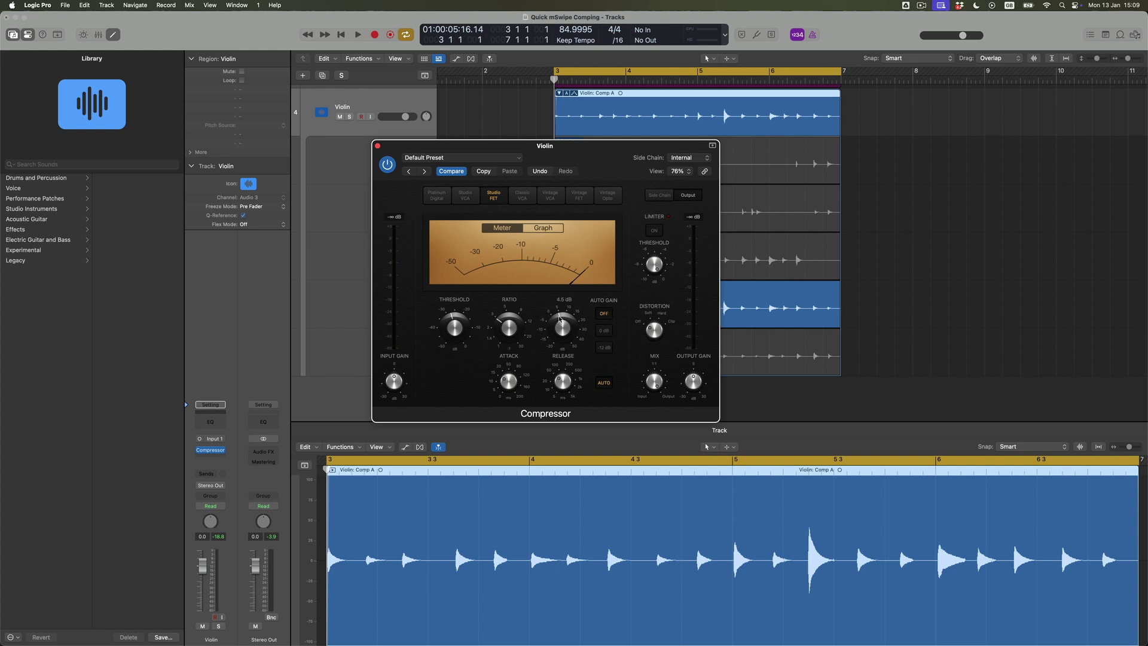
# Raise the Compressor's make-up gain to about 9.5 dB during playback and close the plug-in window.
pyautogui.press('space')
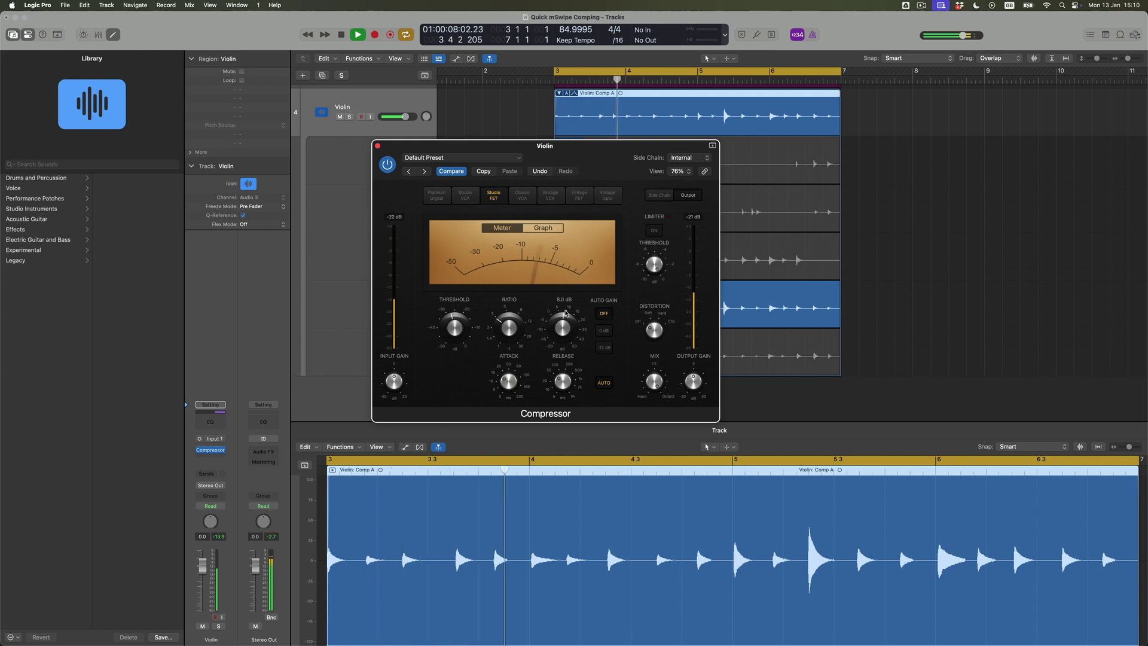
pyautogui.moveTo(564, 322); pyautogui.dragTo(565, 310)
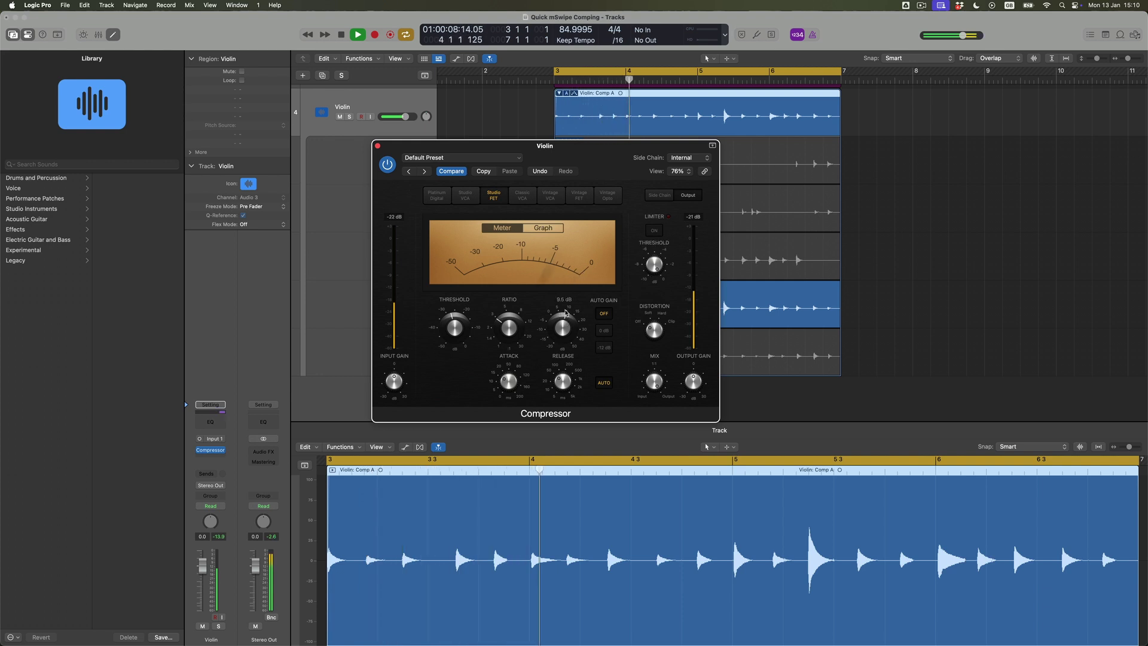
pyautogui.click(378, 146)
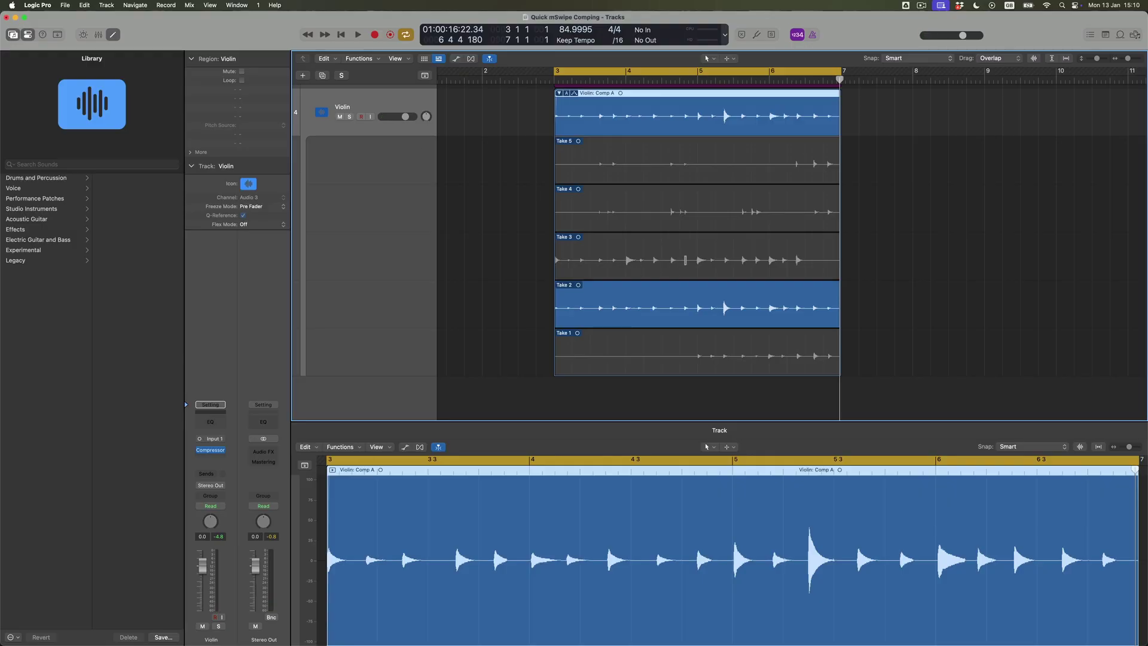
# Comp the violin from Take 3 up to about bar 4 beat 3, Take 2 until about bar 5 beat 3, and Take 3 to the end.
pyautogui.moveTo(685, 260); pyautogui.dragTo(507, 261)
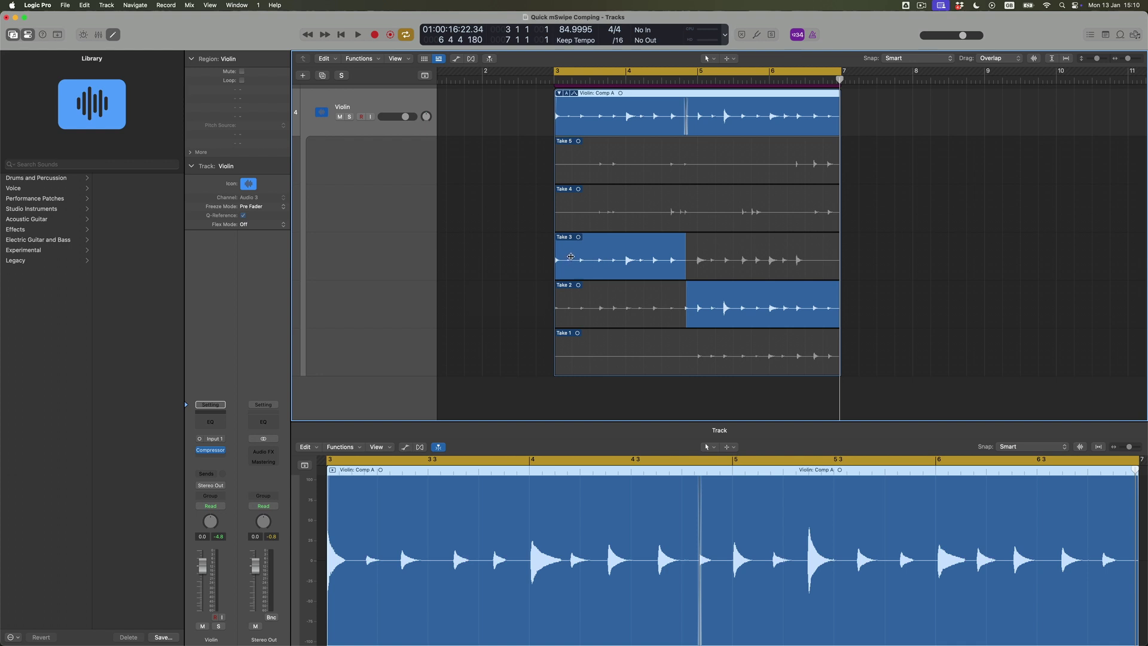
pyautogui.moveTo(663, 302); pyautogui.dragTo(735, 307)
pyautogui.moveTo(736, 261); pyautogui.dragTo(870, 281)
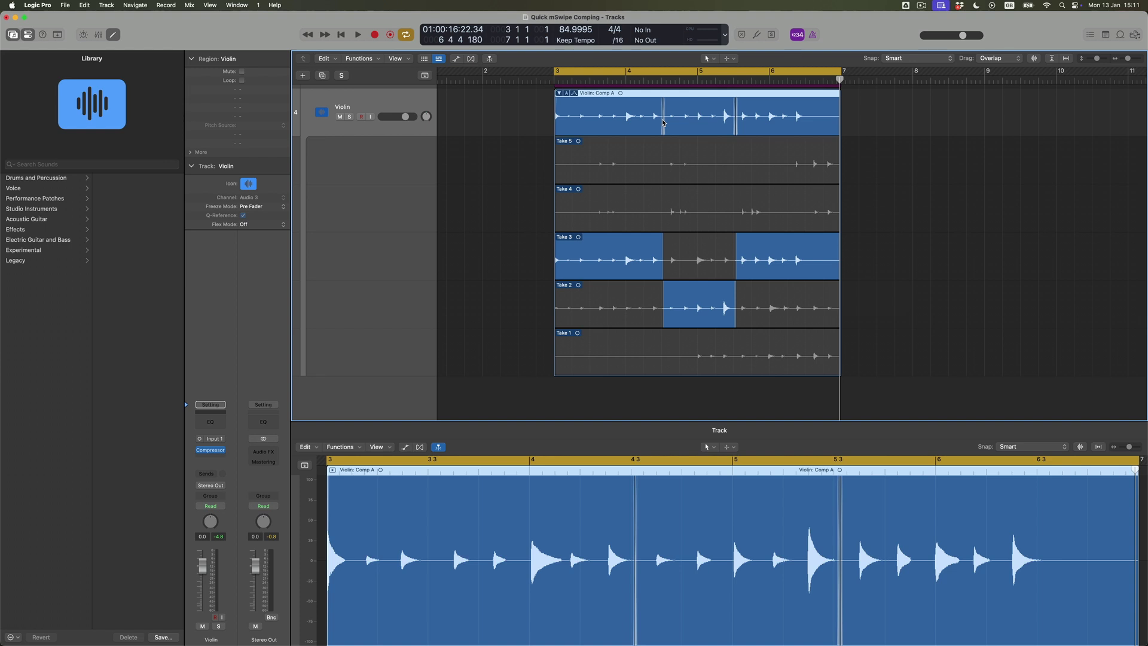
# Audition the comp and use Take 4 for the ending from about bar 6 beat 3.
pyautogui.press('space')
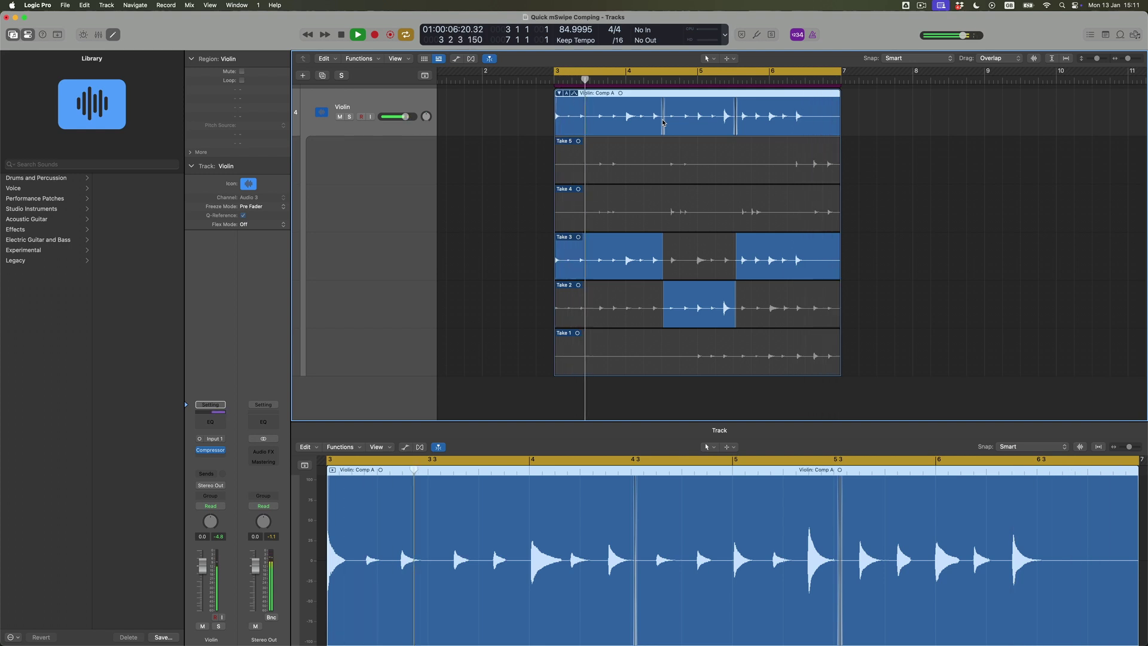
pyautogui.press('space')
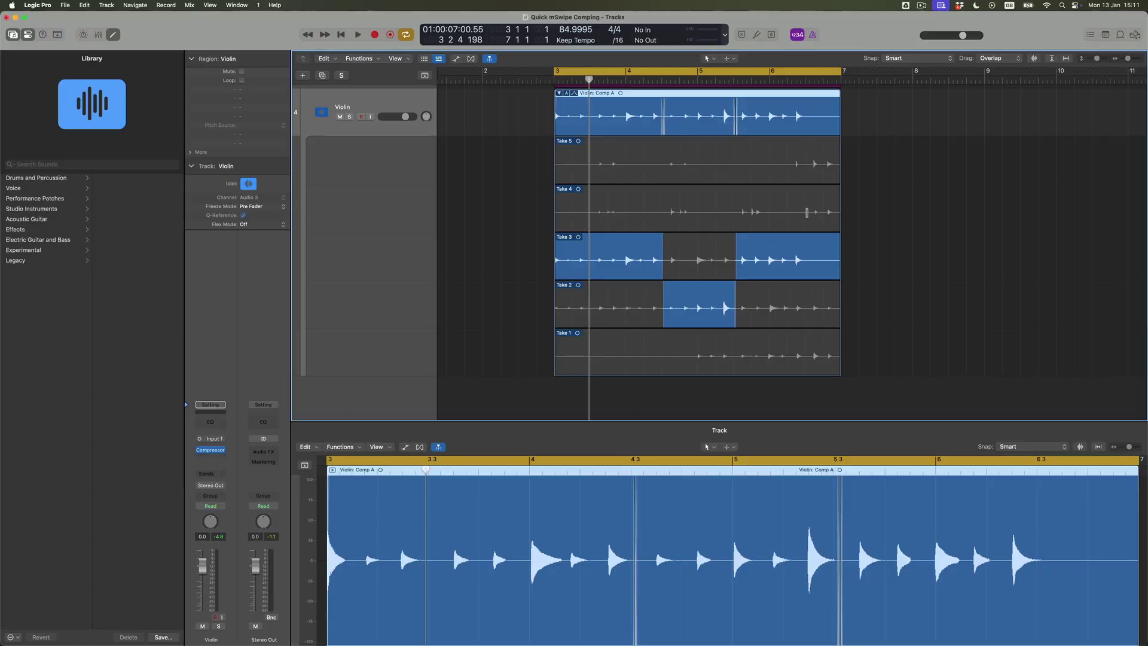
pyautogui.moveTo(807, 212); pyautogui.dragTo(883, 215)
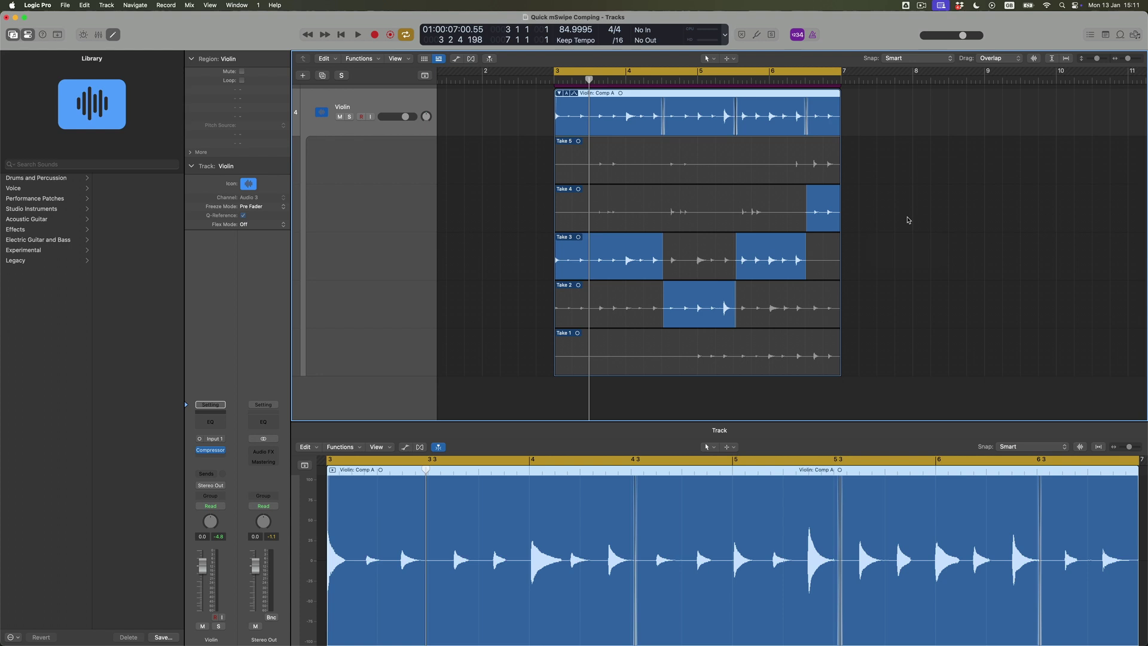
pyautogui.press('space')
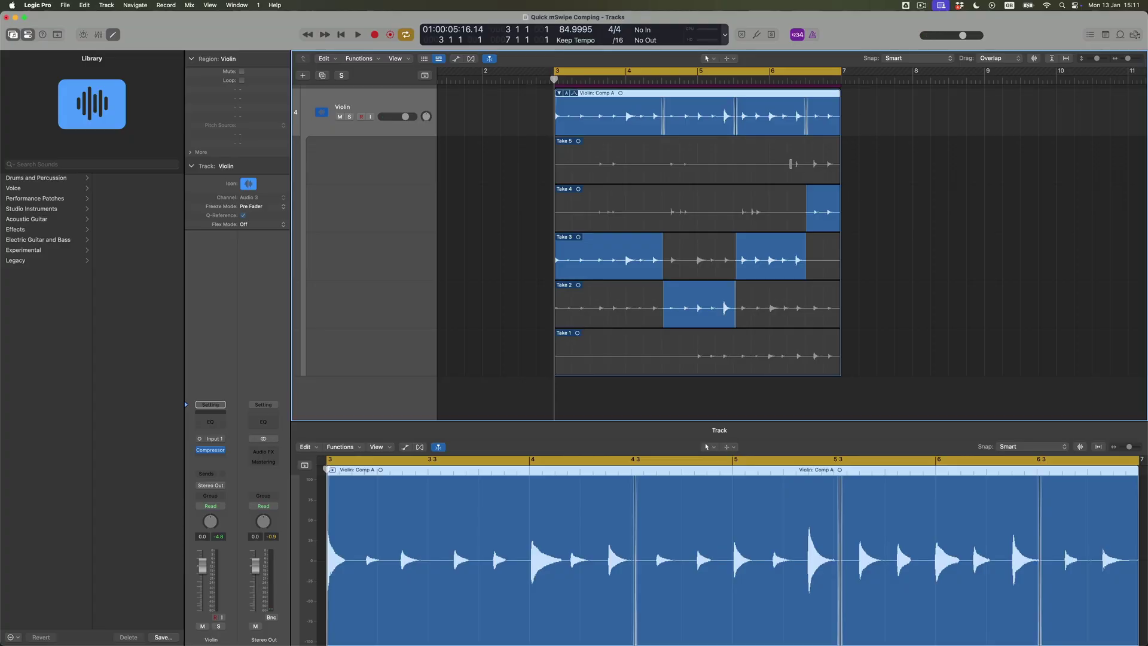
# Try Take 5 for the ending from about bar 6 beat 2, extend Take 3 to about bar 6 beat 3, and audition the comp.
pyautogui.moveTo(792, 161); pyautogui.dragTo(899, 179)
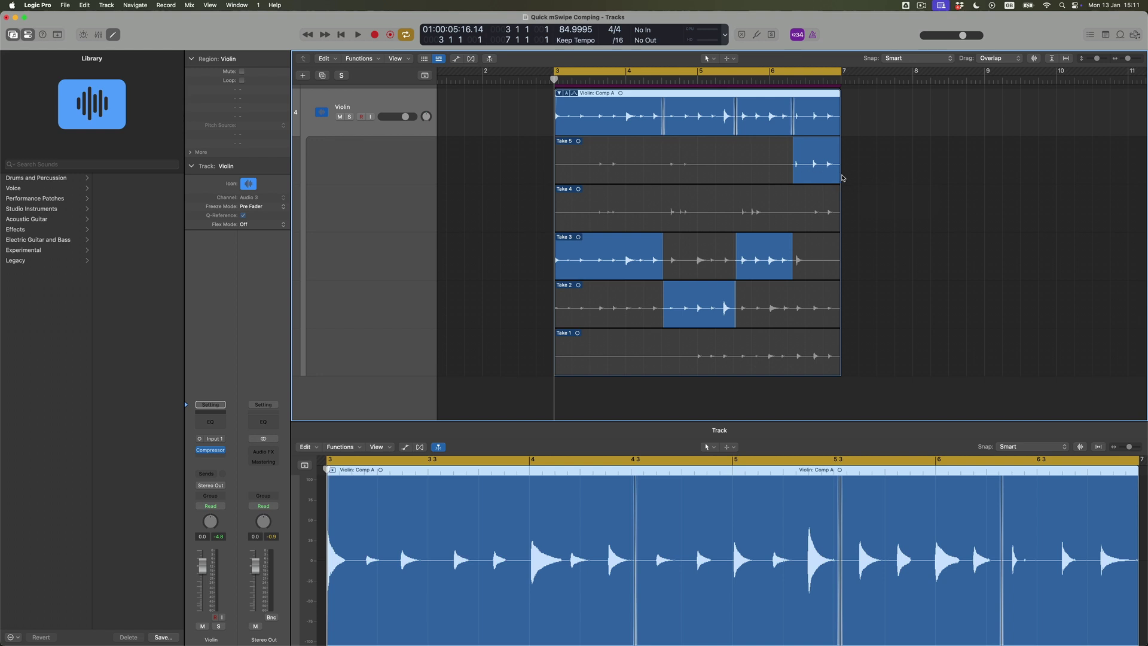
pyautogui.press('space')
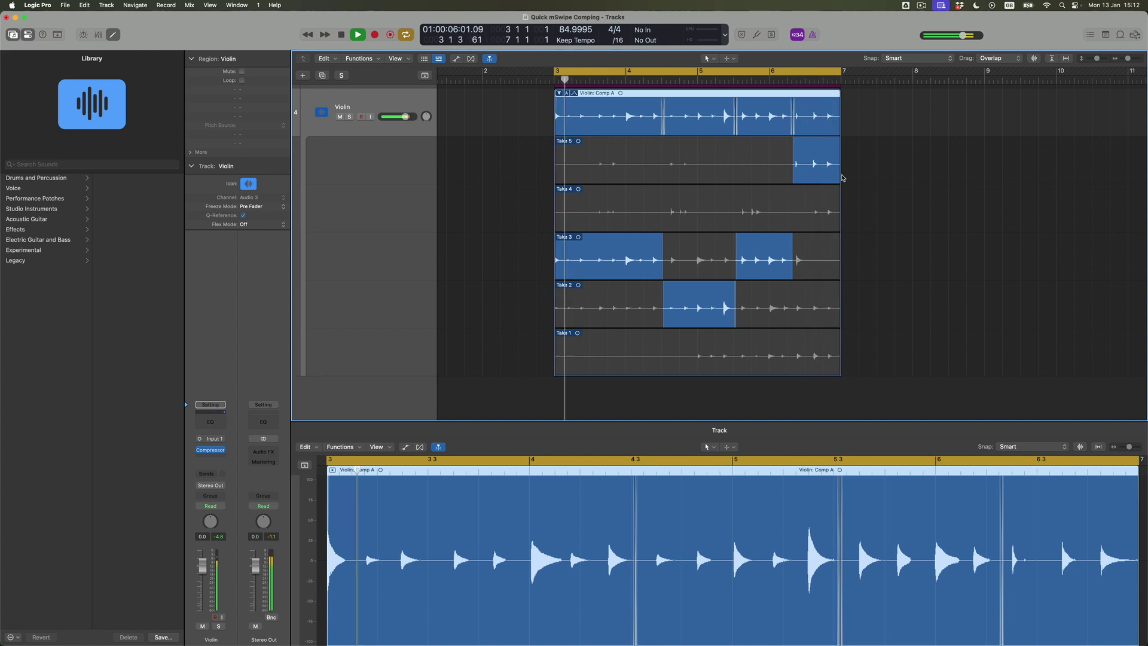
pyautogui.press('space')
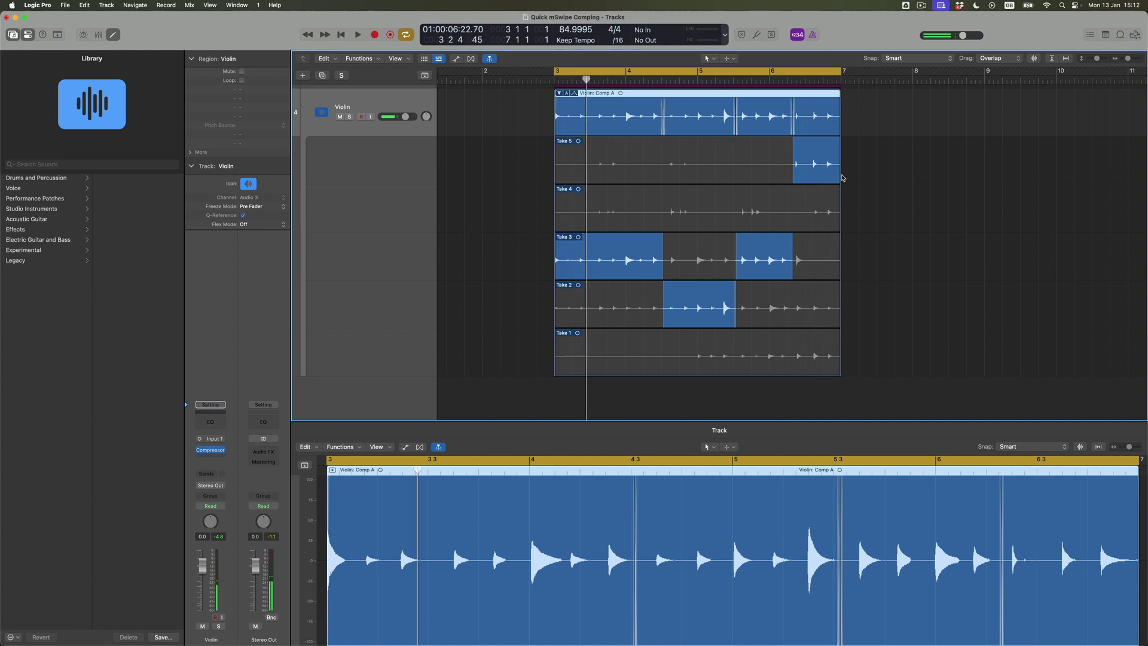
pyautogui.moveTo(797, 260); pyautogui.dragTo(798, 267)
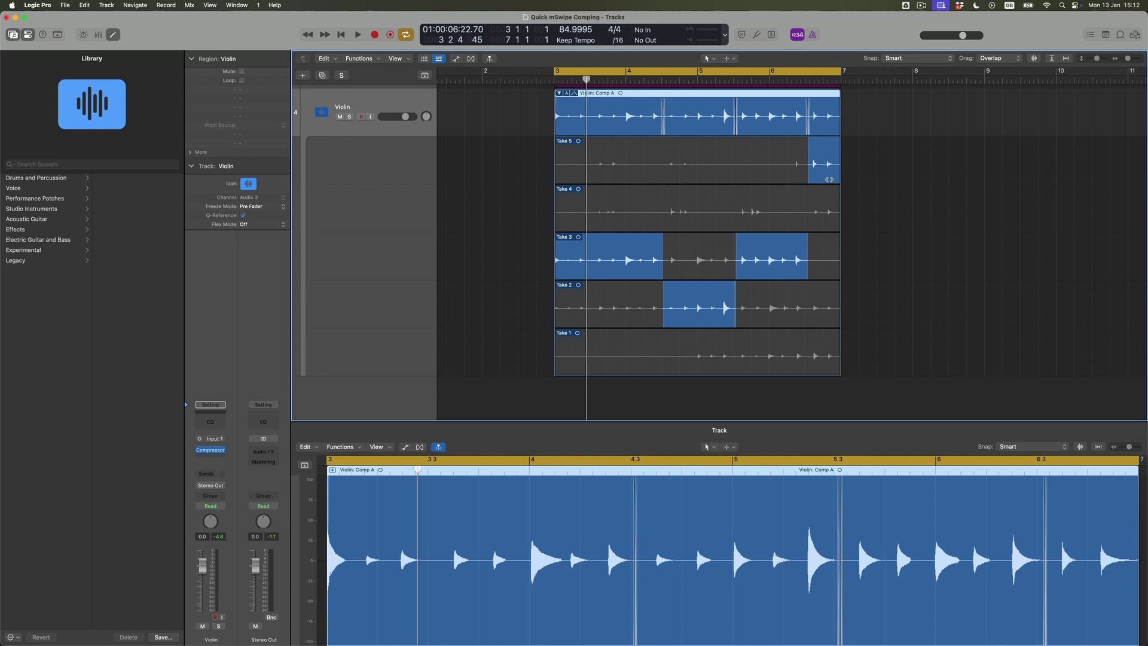
pyautogui.press('space')
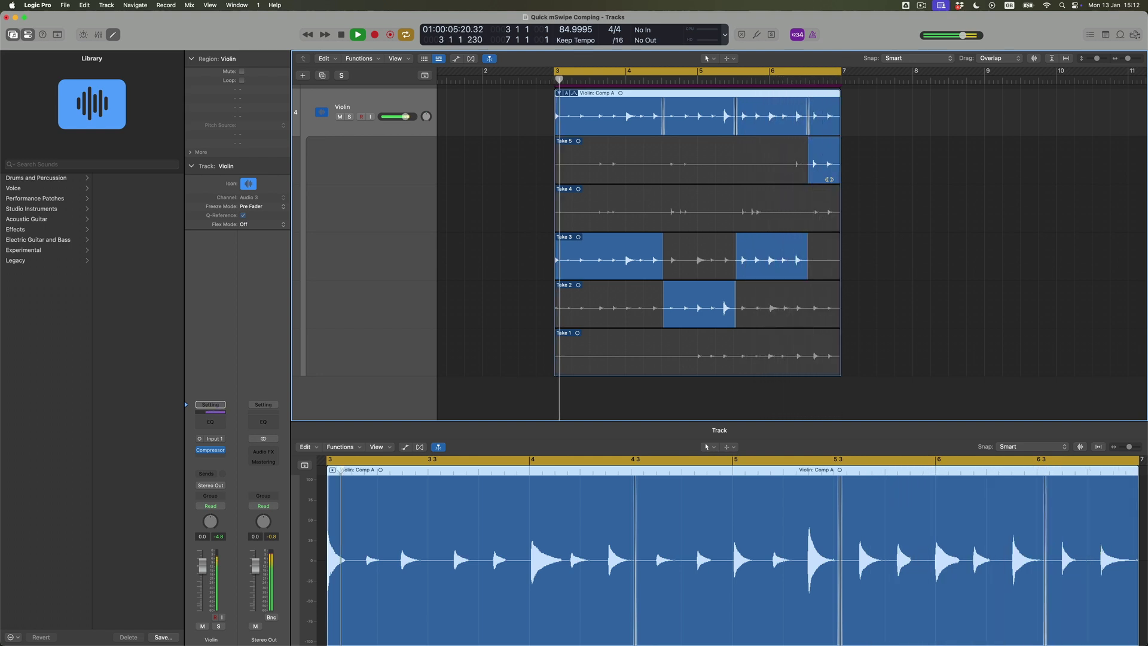
pyautogui.press('space')
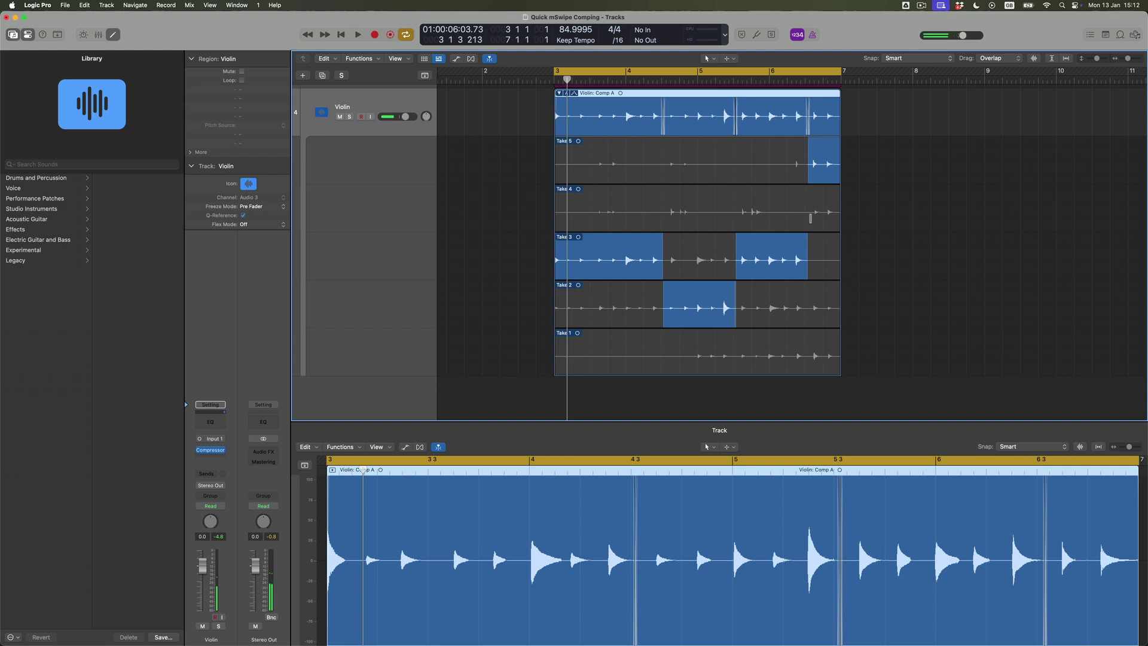
# Use Take 4 from about bar 6 beat 3 through to the end of the comp, auditioning the ending.
pyautogui.moveTo(808, 221); pyautogui.dragTo(821, 220)
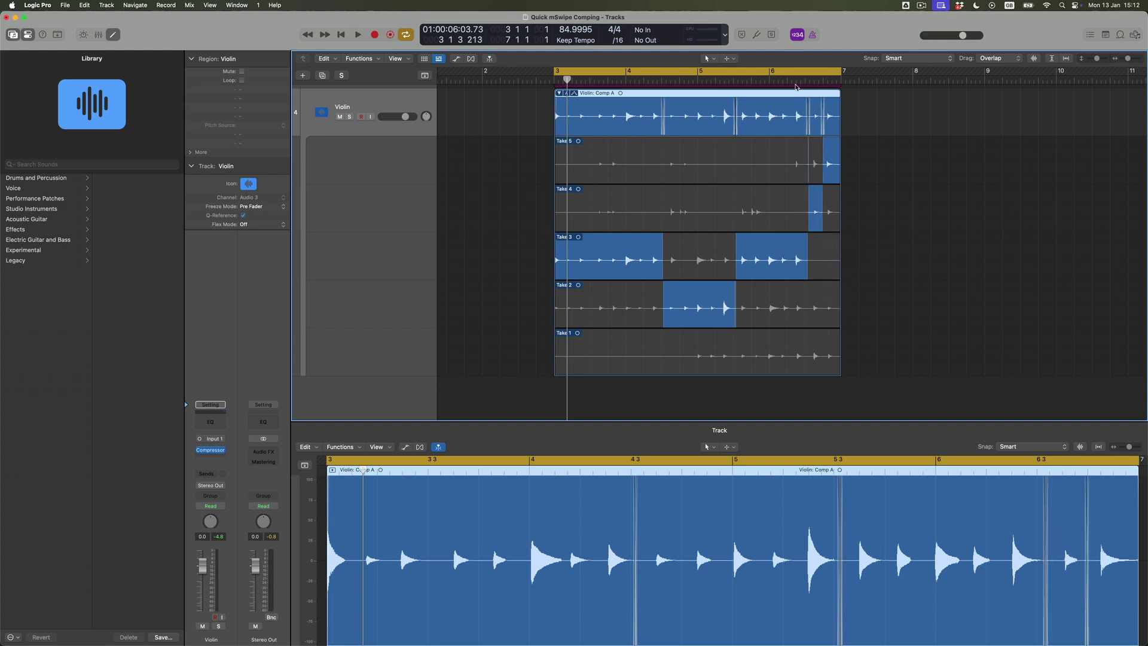
pyautogui.doubleClick(794, 81)
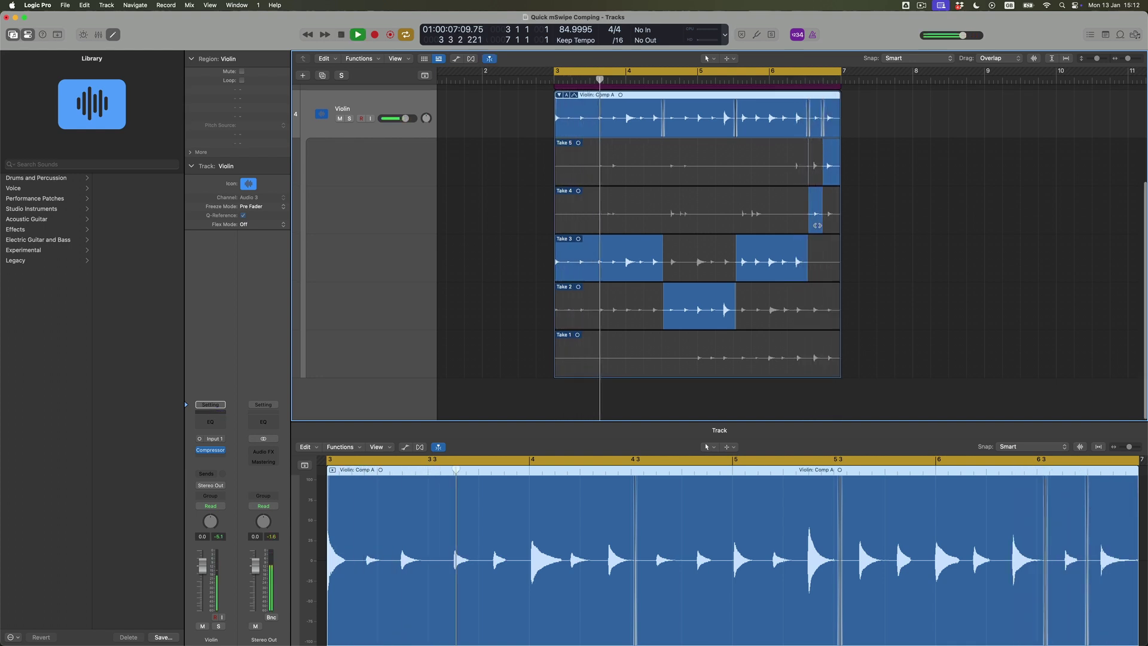
pyautogui.moveTo(825, 212); pyautogui.dragTo(868, 218)
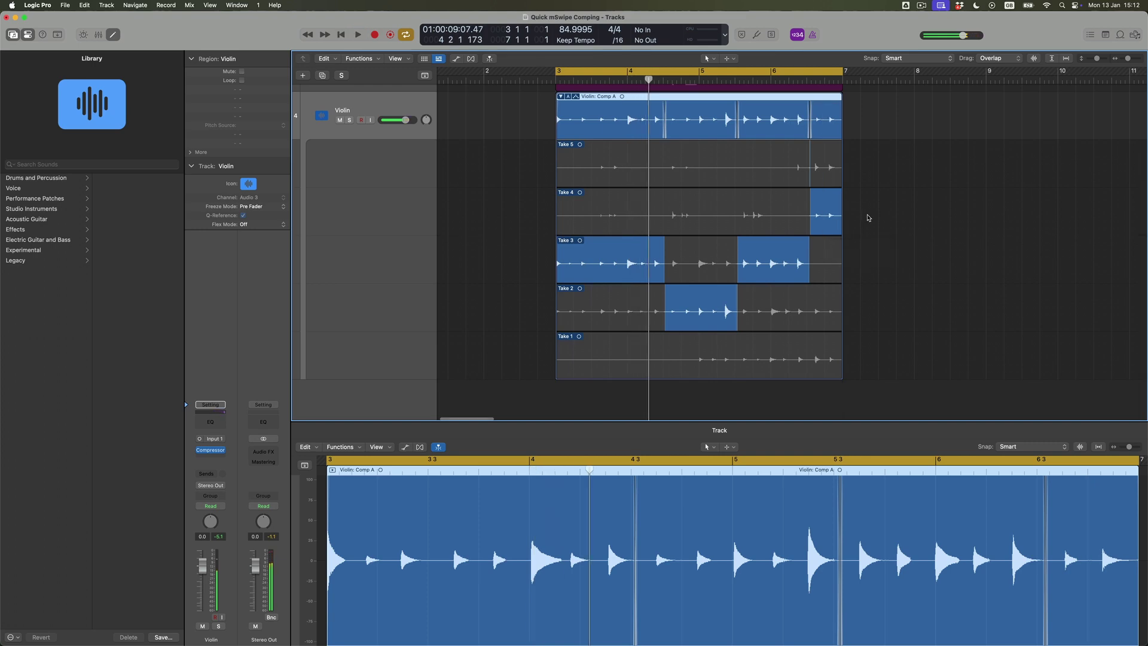
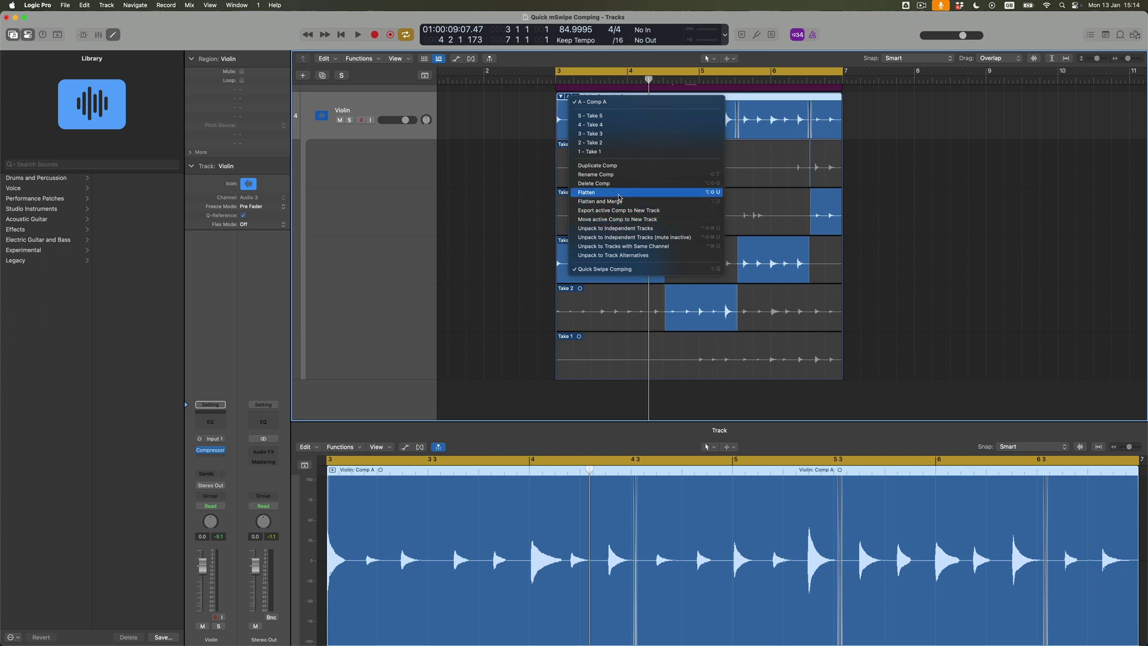
# Flatten the violin comp into separate regions and play the arrangement with cycle mode off.
pyautogui.click(620, 195)
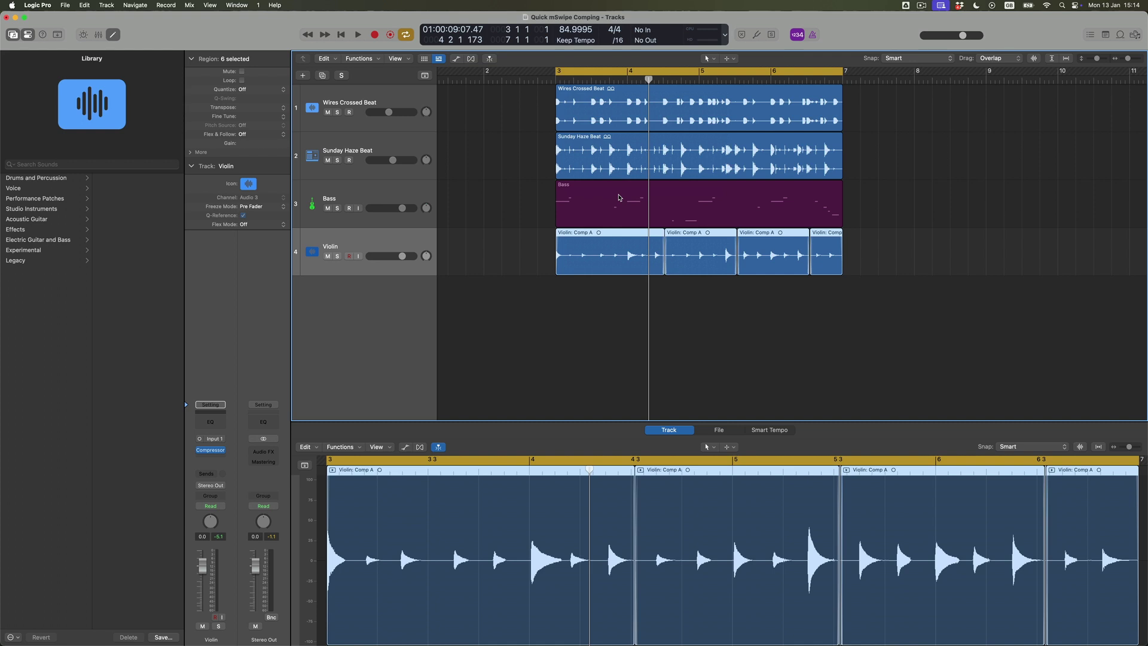
pyautogui.hotkey('shift', 'space')
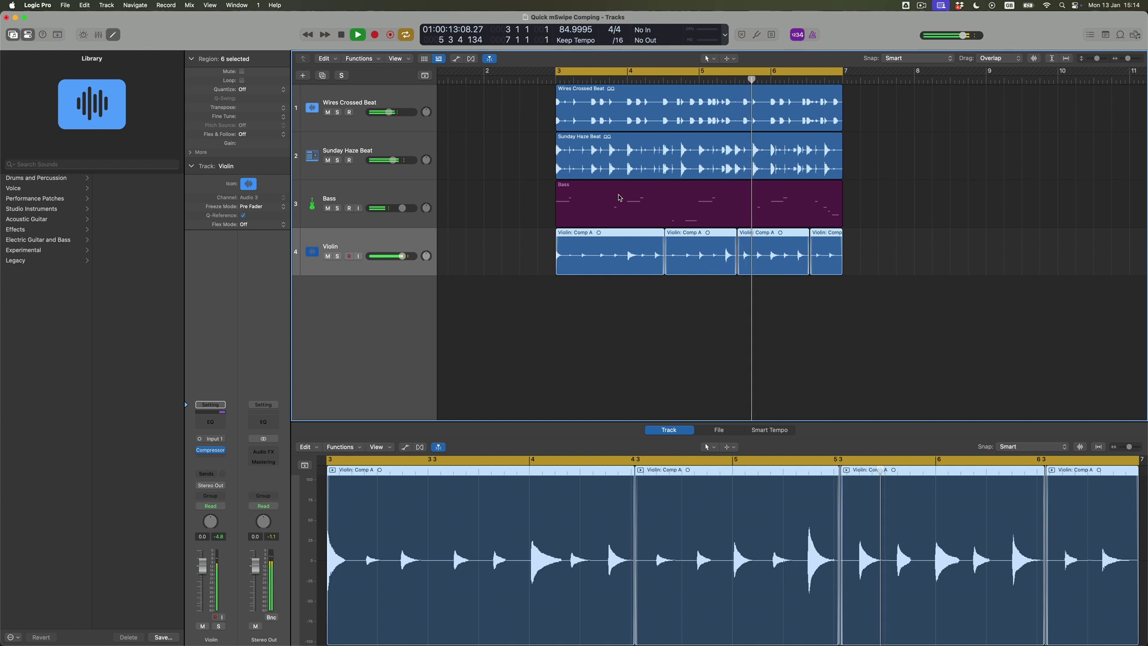
pyautogui.press('c')
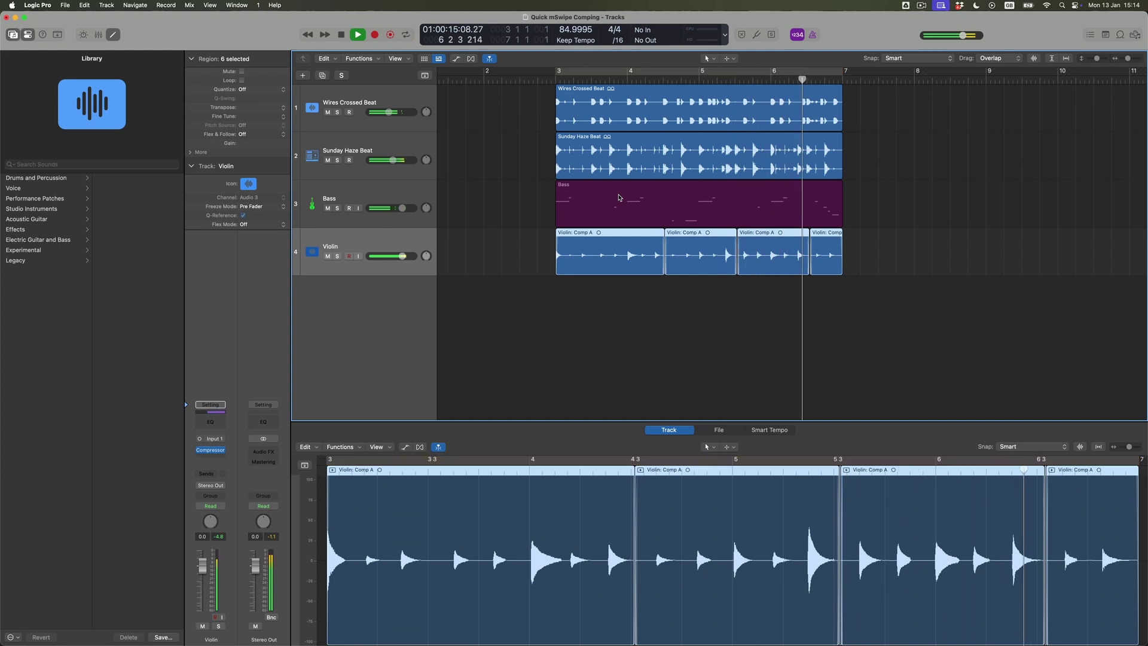